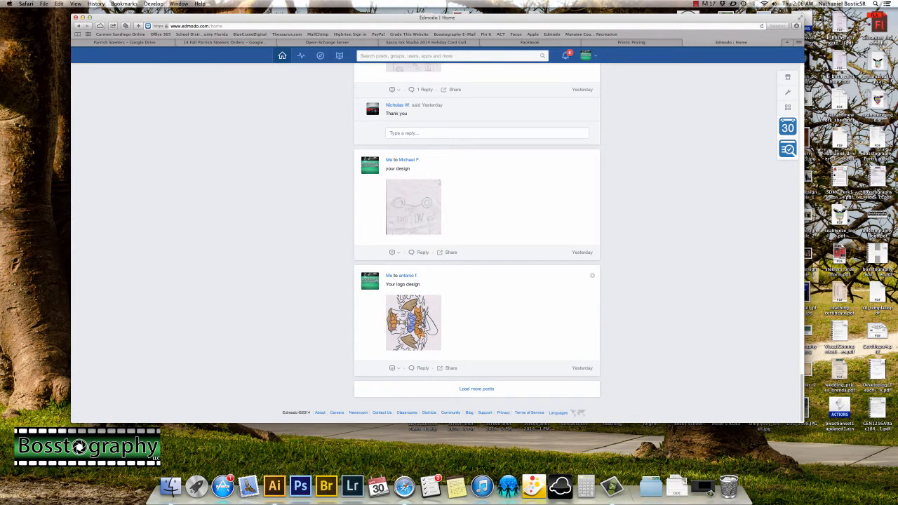
# - Save the "Your logo design" image from its post to the Desktop as a JPG and close the image preview
pyautogui.click(420, 327)
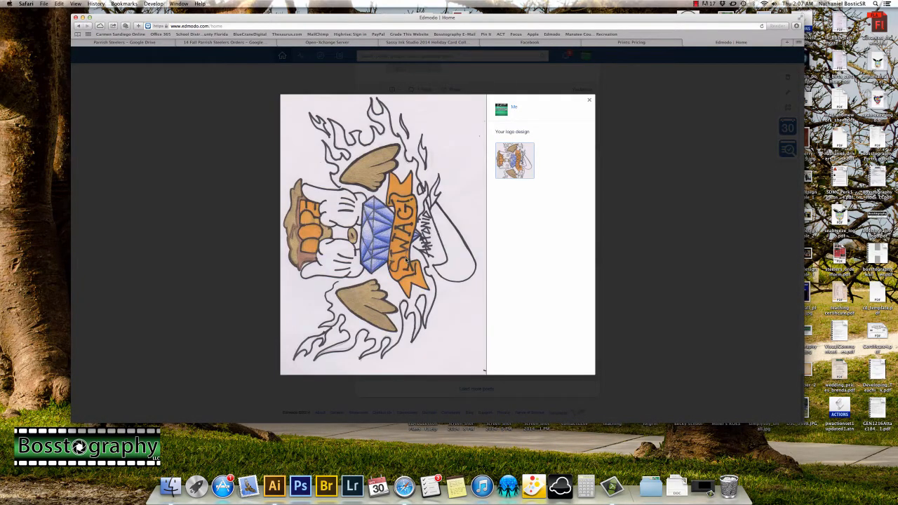
pyautogui.rightClick(391, 225)
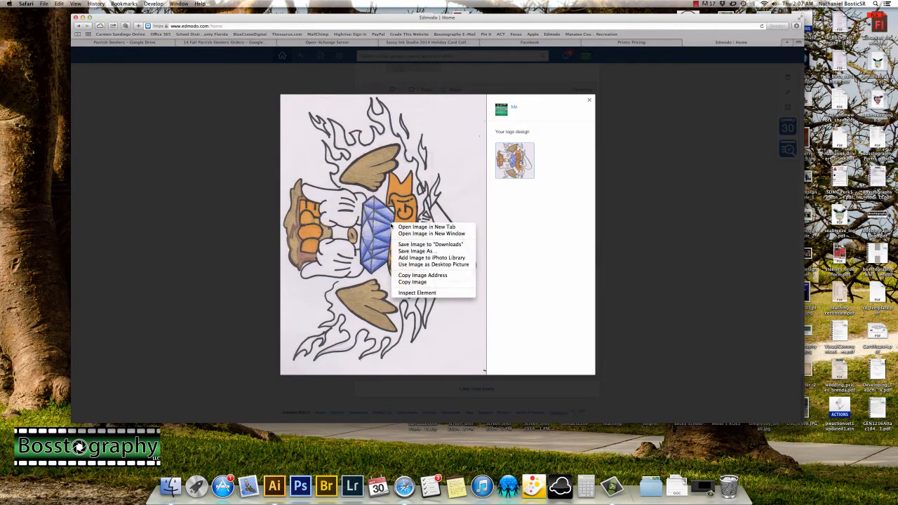
pyautogui.click(407, 251)
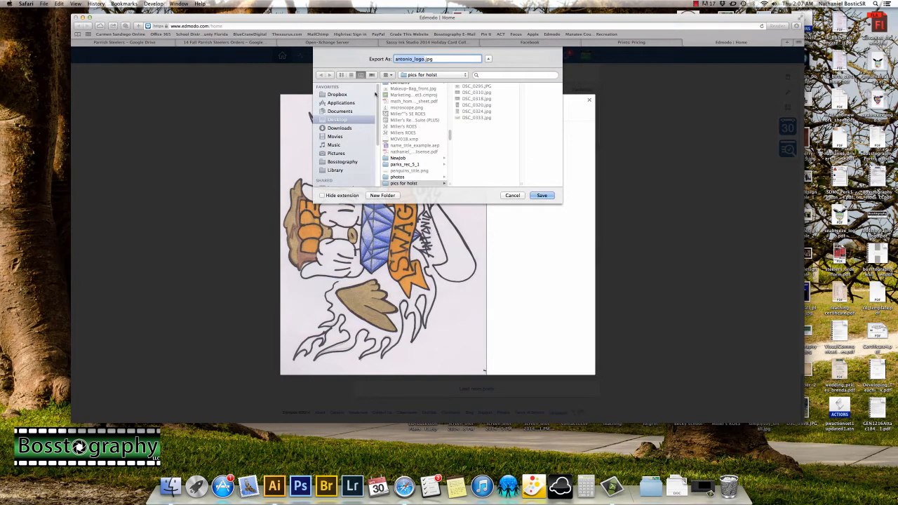
pyautogui.click(337, 119)
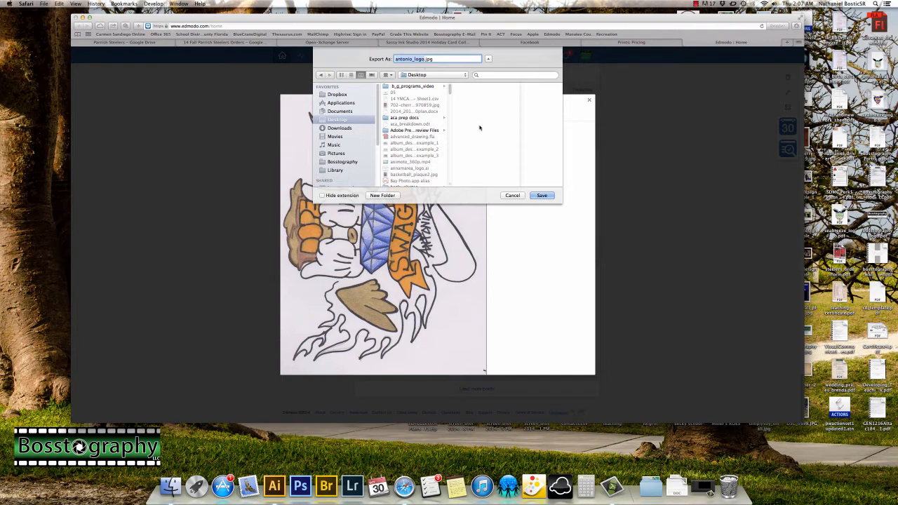
pyautogui.click(540, 196)
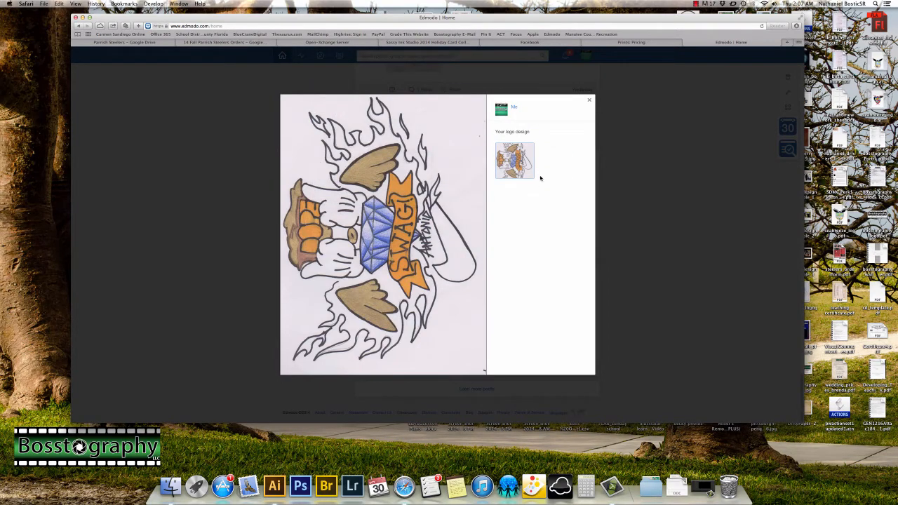
pyautogui.click(589, 101)
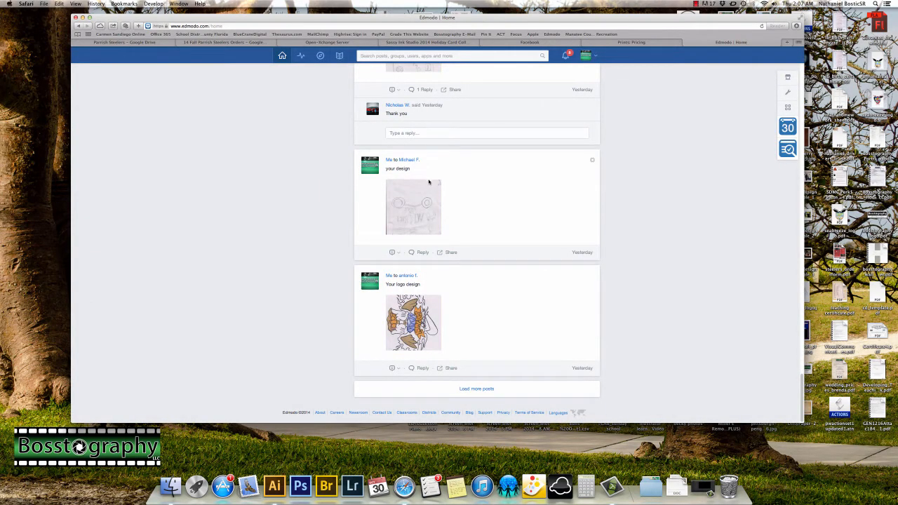
# - Switch to Illustrator and create a Letter-size document with the Print profile and landscape orientation
pyautogui.click(274, 488)
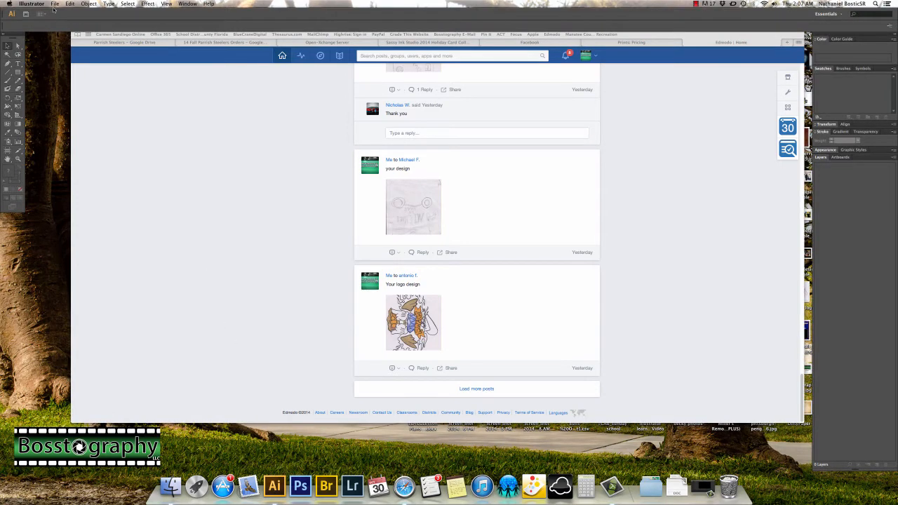
pyautogui.click(55, 4)
pyautogui.click(56, 12)
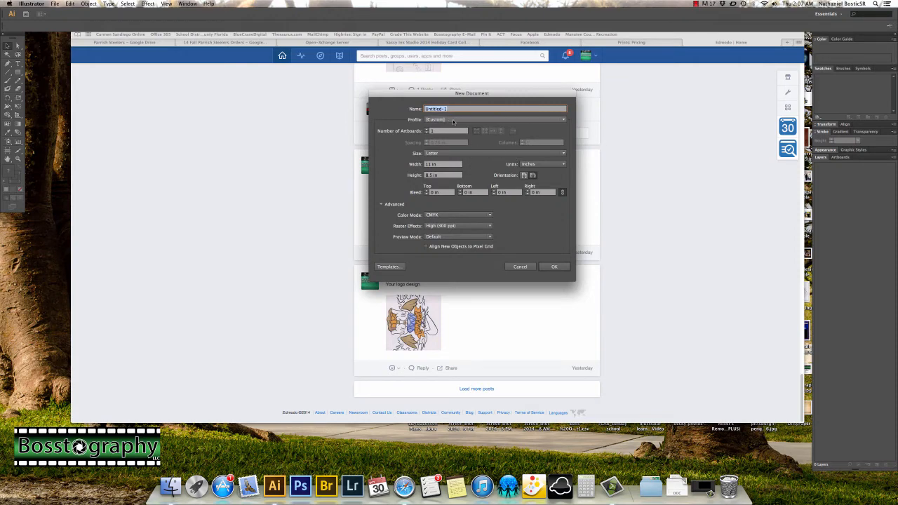
pyautogui.click(453, 120)
pyautogui.click(453, 136)
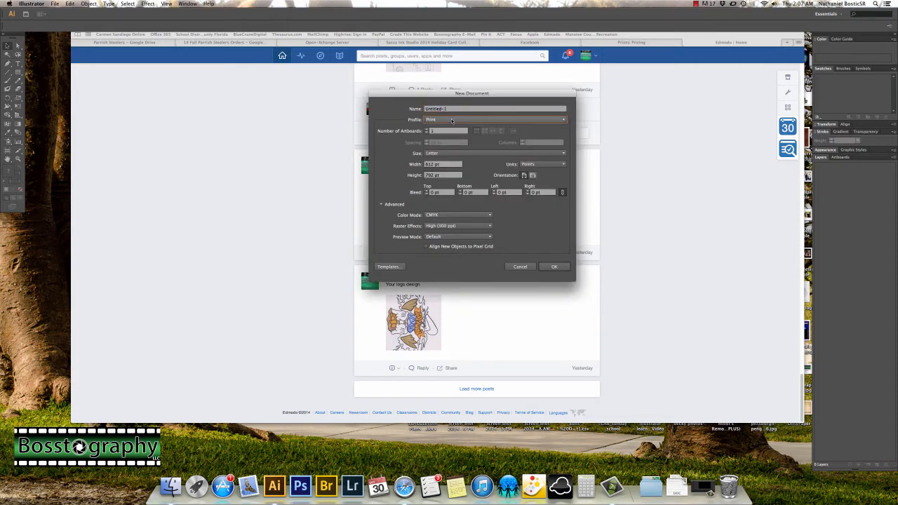
pyautogui.click(532, 174)
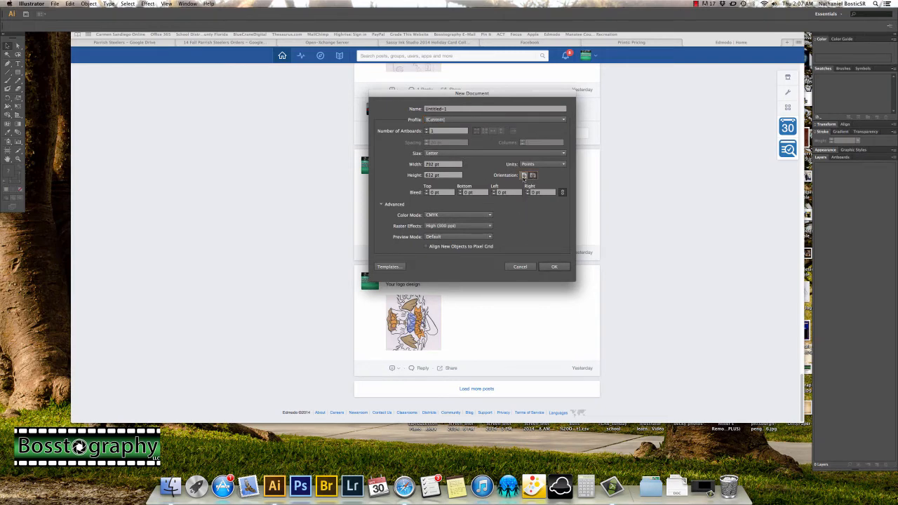
pyautogui.click(553, 268)
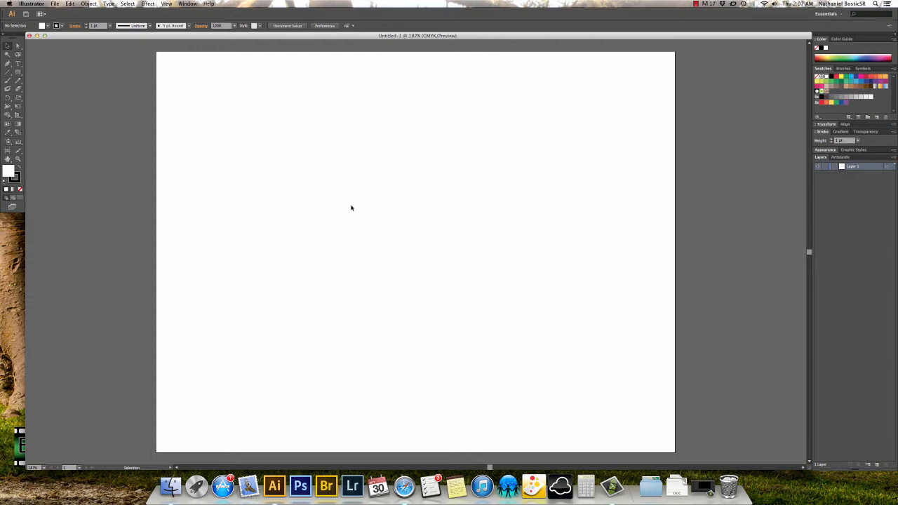
# - Place the saved logo design JPG from the Desktop into the document as a linked image
pyautogui.click(55, 4)
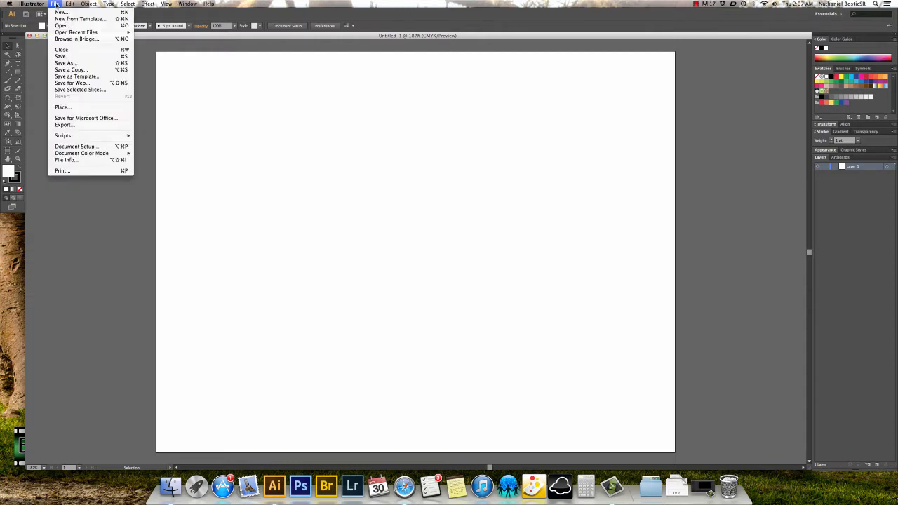
pyautogui.click(79, 108)
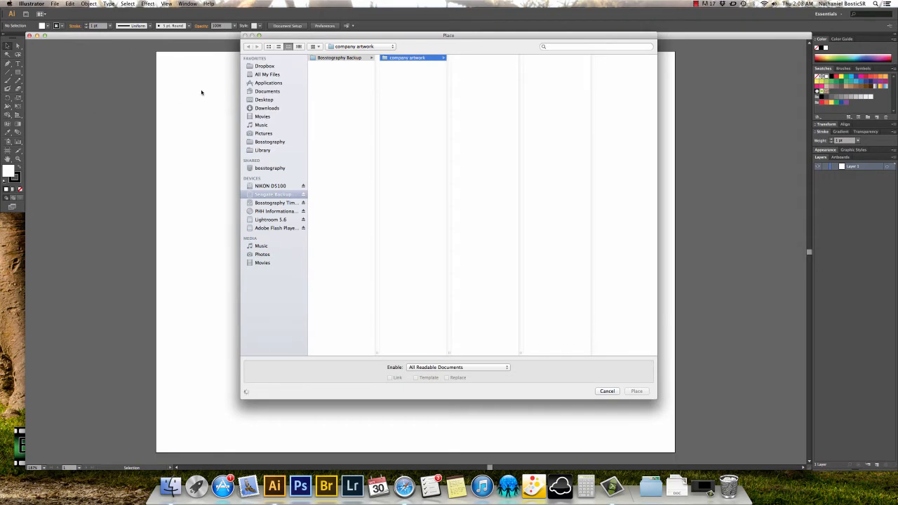
pyautogui.click(265, 100)
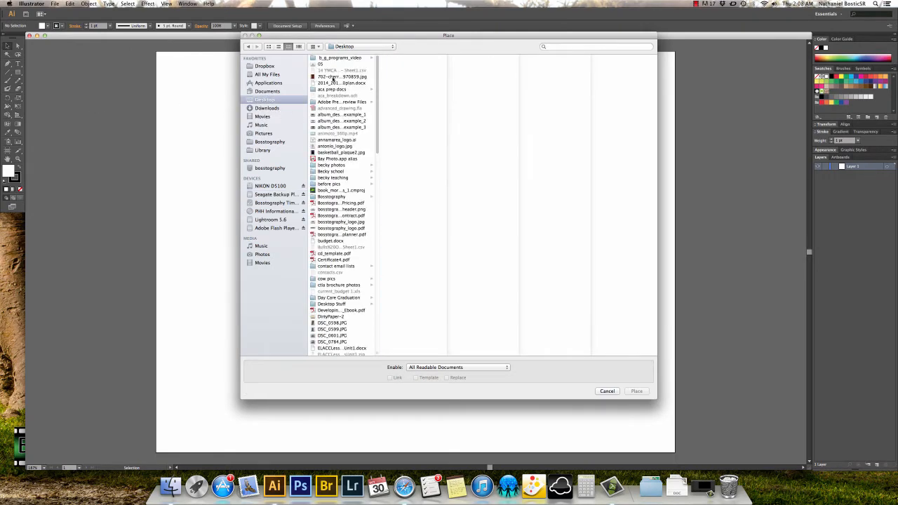
pyautogui.click(333, 146)
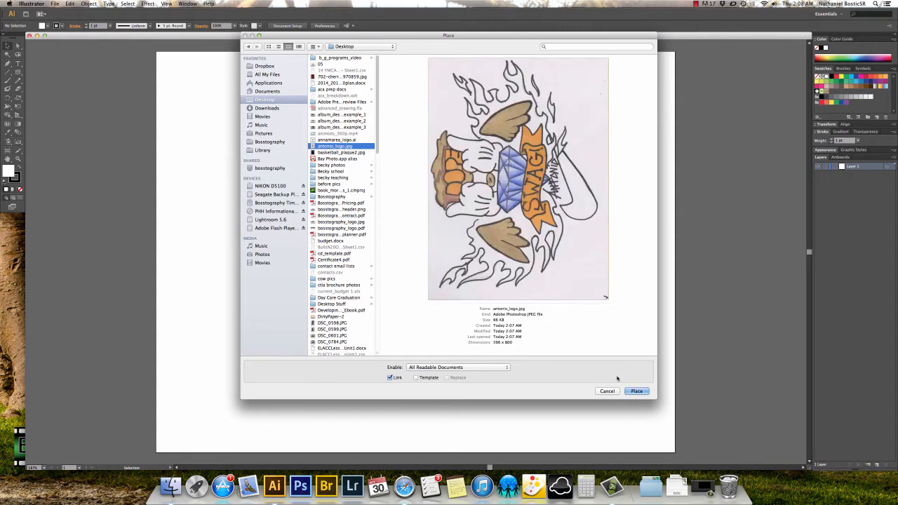
pyautogui.click(635, 391)
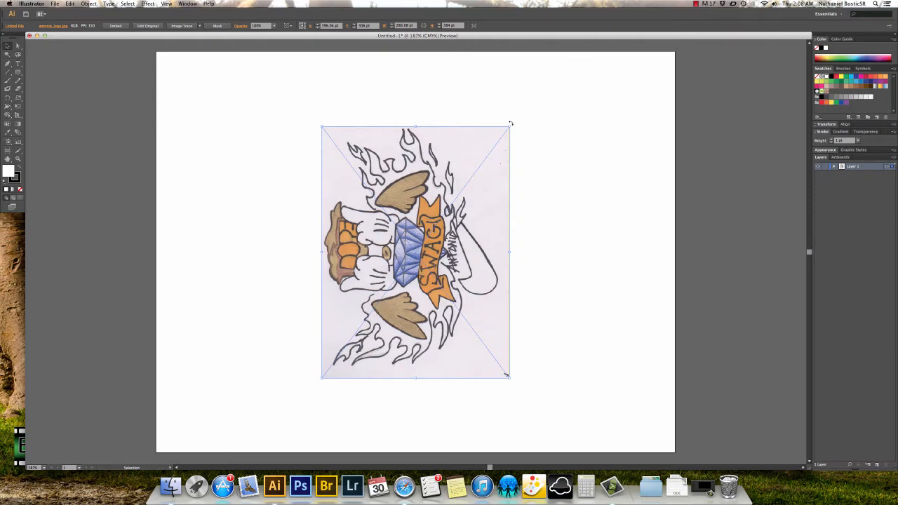
# - Rotate the placed logo drawing 90° clockwise so it stands upright, and deselect it
pyautogui.moveTo(521, 140); pyautogui.dragTo(566, 304)
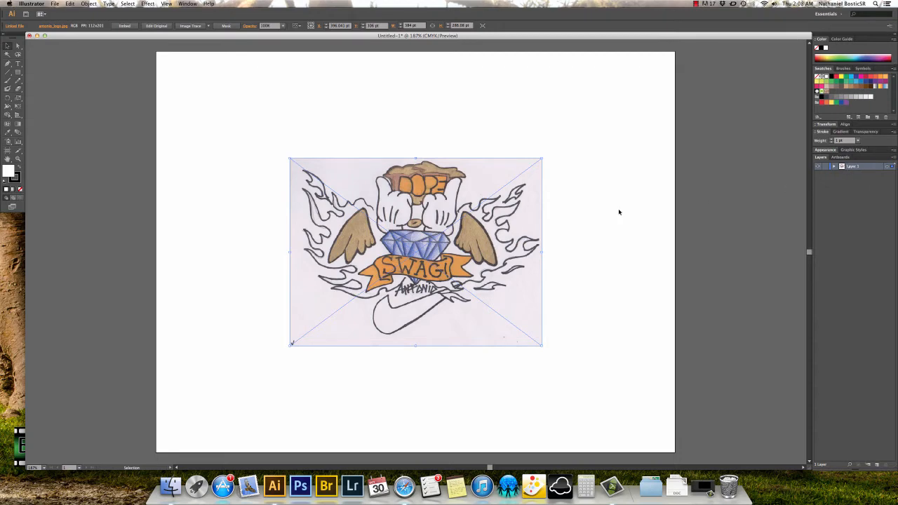
pyautogui.click(551, 222)
pyautogui.click(536, 223)
pyautogui.click(556, 222)
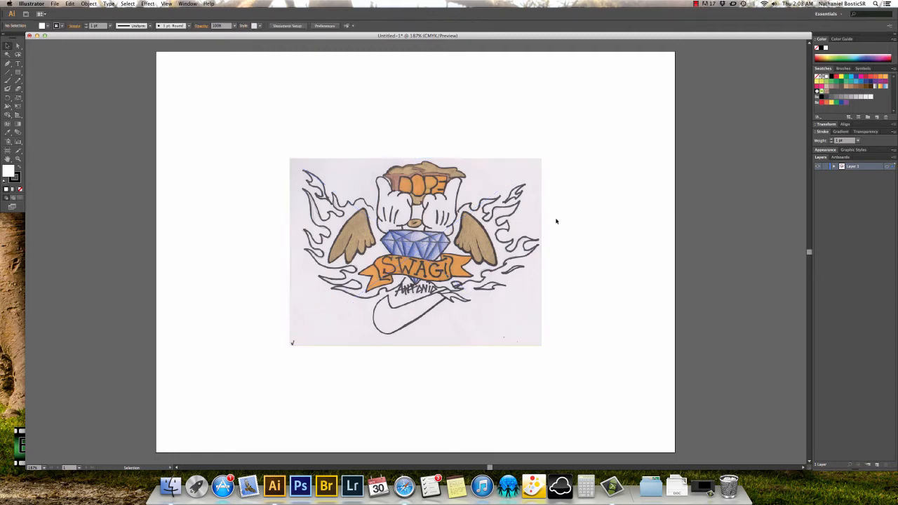
# - Toggle the visibility of Layer 1 off and back on
pyautogui.click(817, 168)
pyautogui.click(817, 168)
pyautogui.click(817, 168)
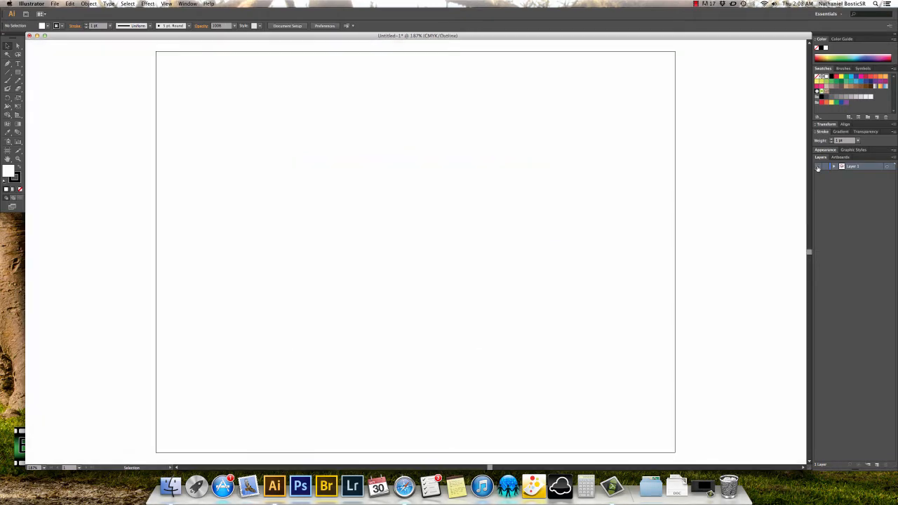
pyautogui.click(817, 167)
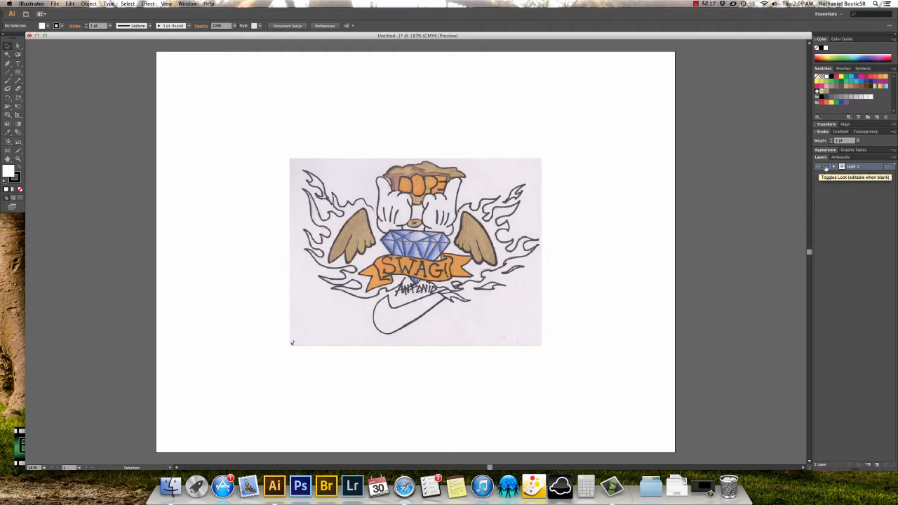
# - Lock Layer 1, choose the Pen tool and add a new layer above the image for tracing
pyautogui.click(826, 168)
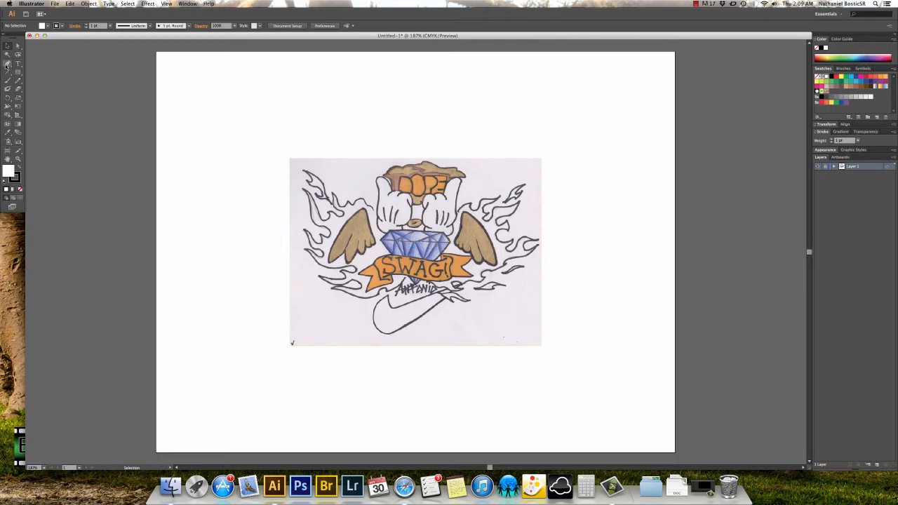
pyautogui.click(8, 64)
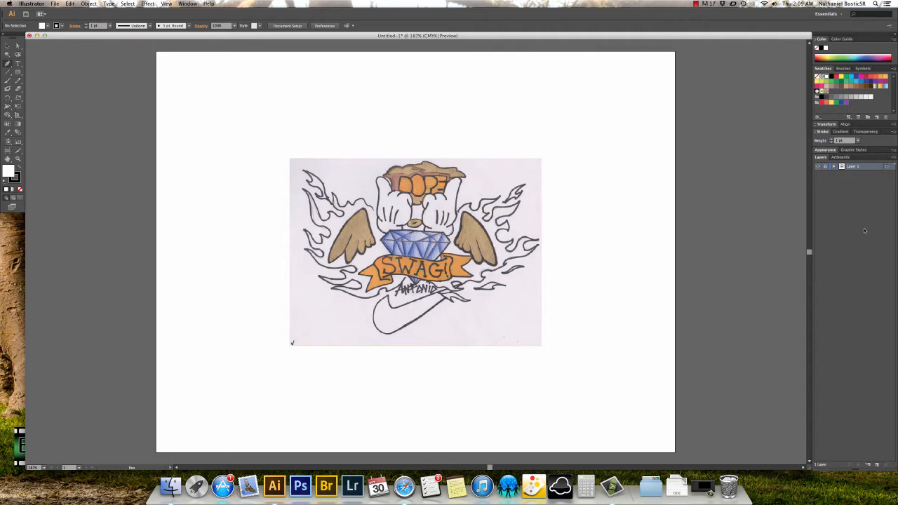
pyautogui.click(877, 465)
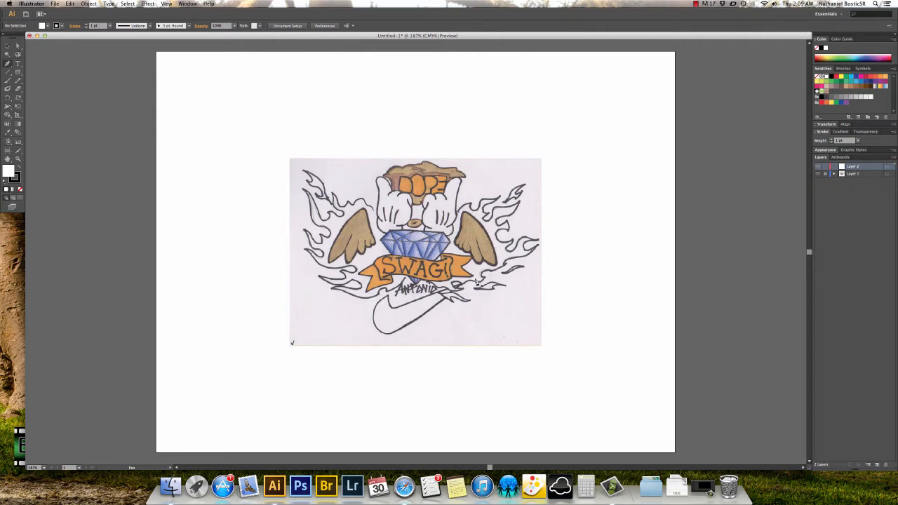
pyautogui.moveTo(348, 136)
pyautogui.mouseDown()
pyautogui.moveTo(358, 164)
pyautogui.moveTo(456, 151)
pyautogui.mouseUp()
pyautogui.moveTo(485, 191); pyautogui.dragTo(514, 245)
pyautogui.moveTo(523, 263); pyautogui.dragTo(493, 304)
pyautogui.press('super+a')
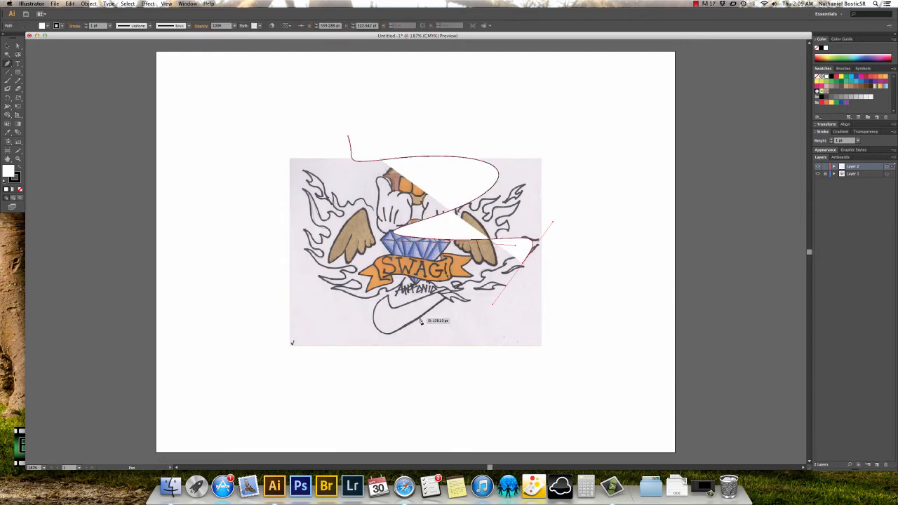
pyautogui.press('Delete')
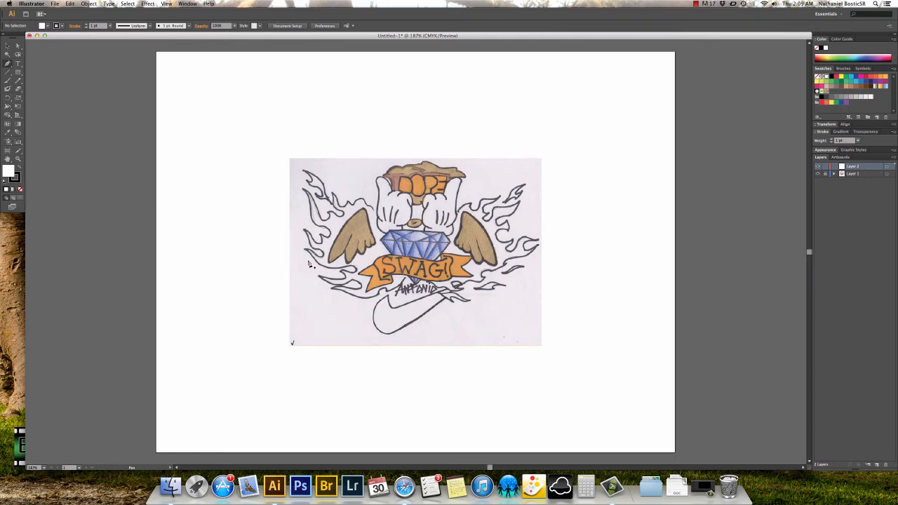
# - Start a Pen tool path on the new layer at the upper-left corner of the blue diamond
pyautogui.press('super+equal')
pyautogui.press('super+equal')
pyautogui.press('super+equal')
pyautogui.press('super+equal')
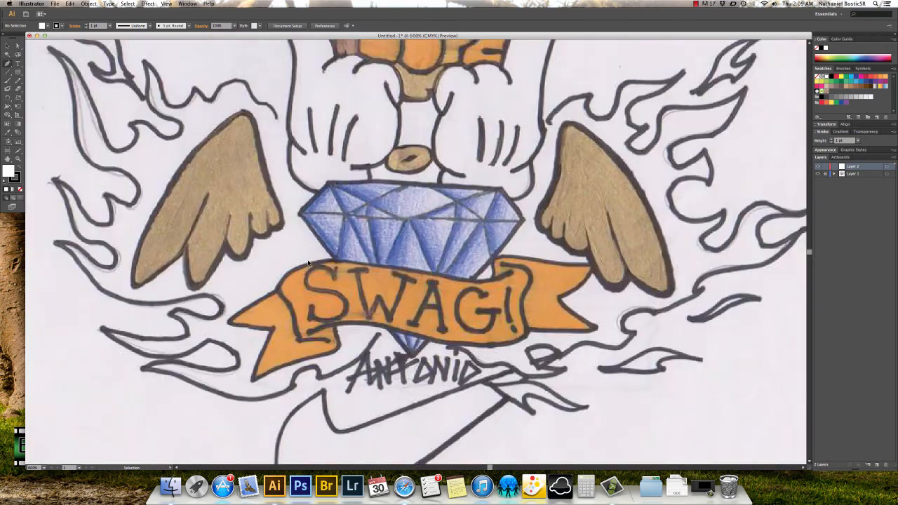
pyautogui.moveTo(307, 259); pyautogui.dragTo(327, 273)
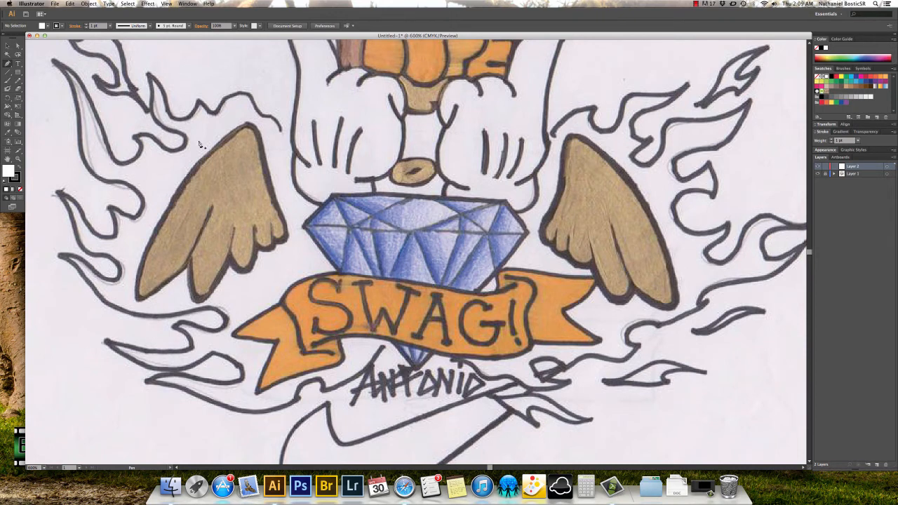
pyautogui.click(334, 197)
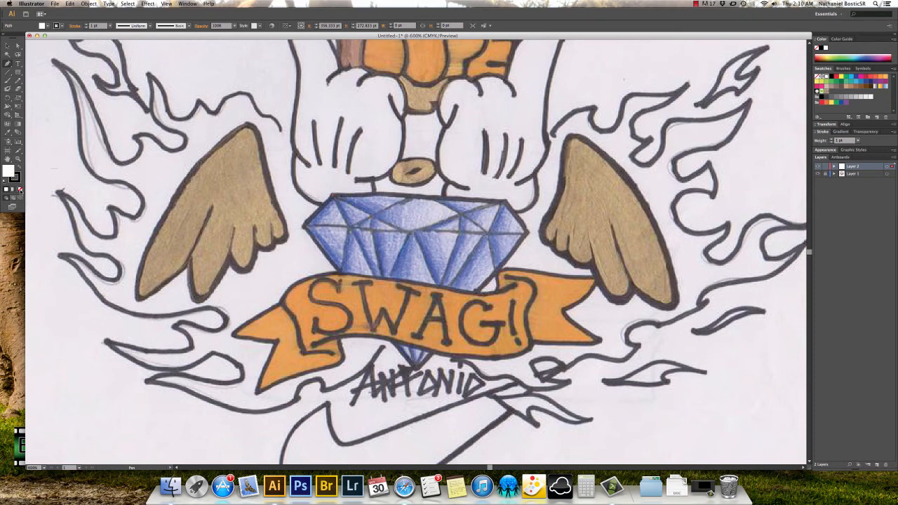
# - Set the path's fill to none and its stroke color to CMYK Yellow
pyautogui.click(19, 189)
pyautogui.click(18, 180)
pyautogui.click(61, 25)
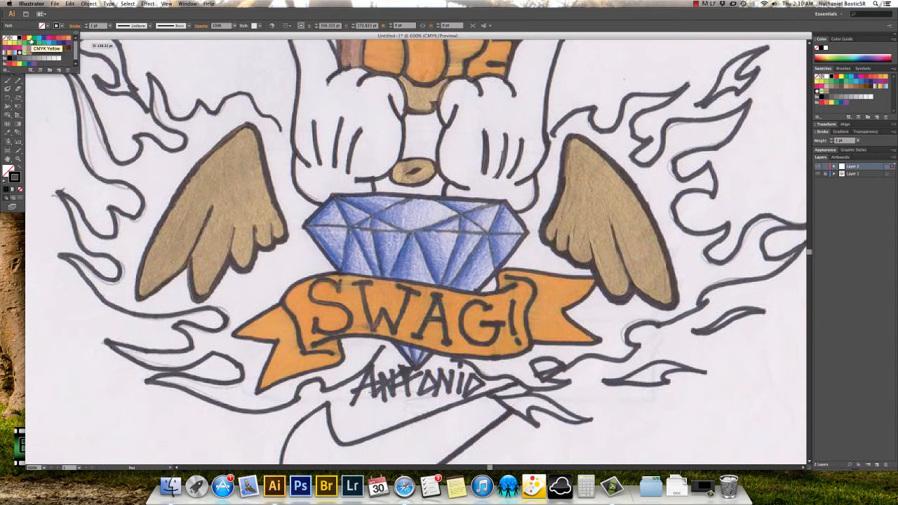
pyautogui.click(30, 39)
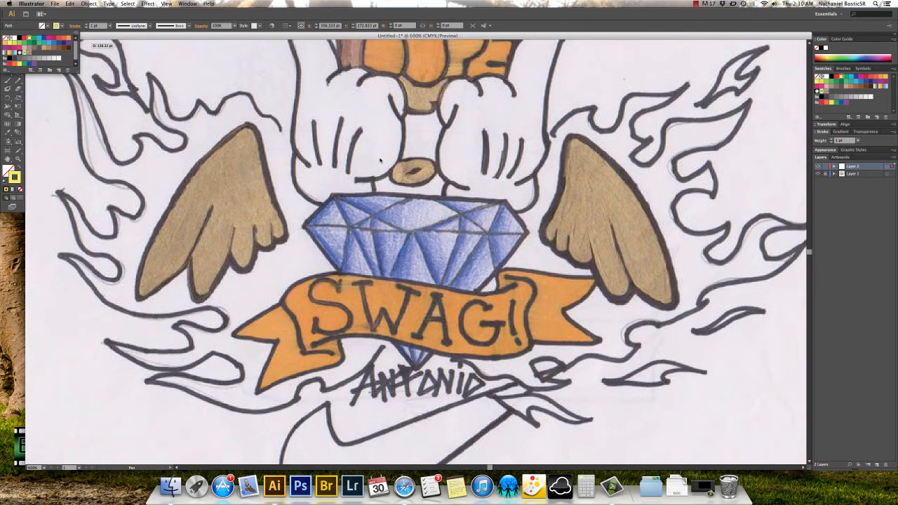
pyautogui.click(317, 17)
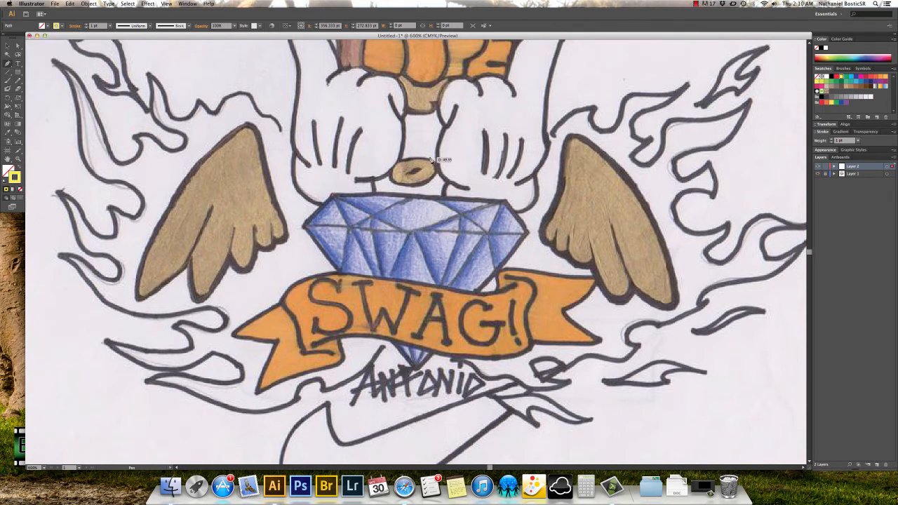
# - Trace the diamond's outer outline with straight segments through its remaining corners and bottom tip, closing the path at the starting anchor
pyautogui.click(504, 203)
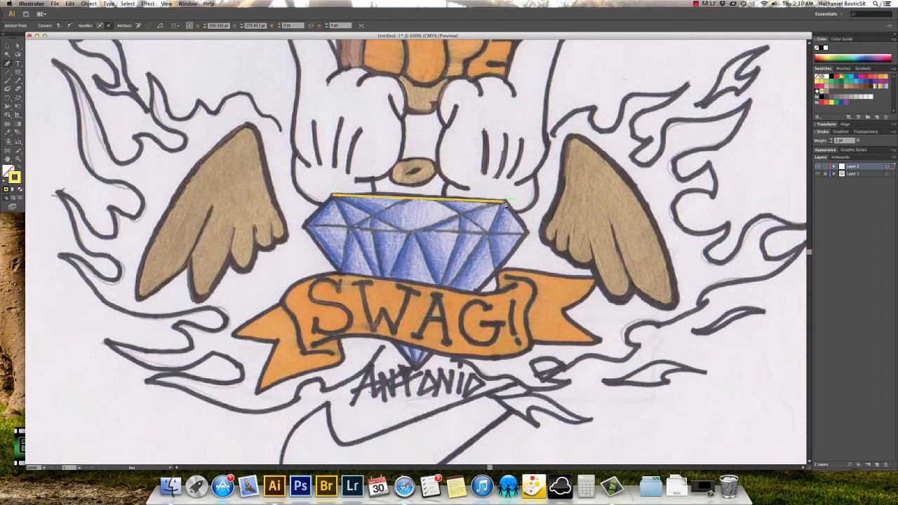
pyautogui.click(527, 233)
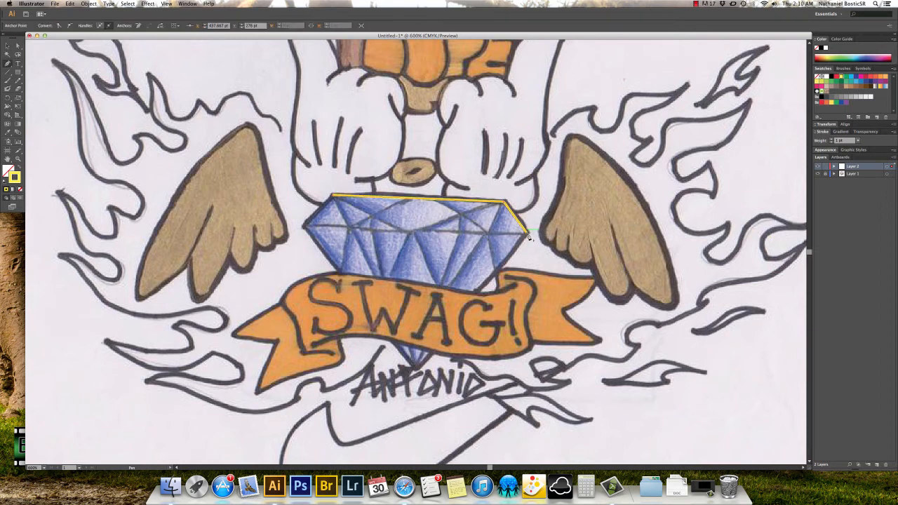
pyautogui.click(416, 370)
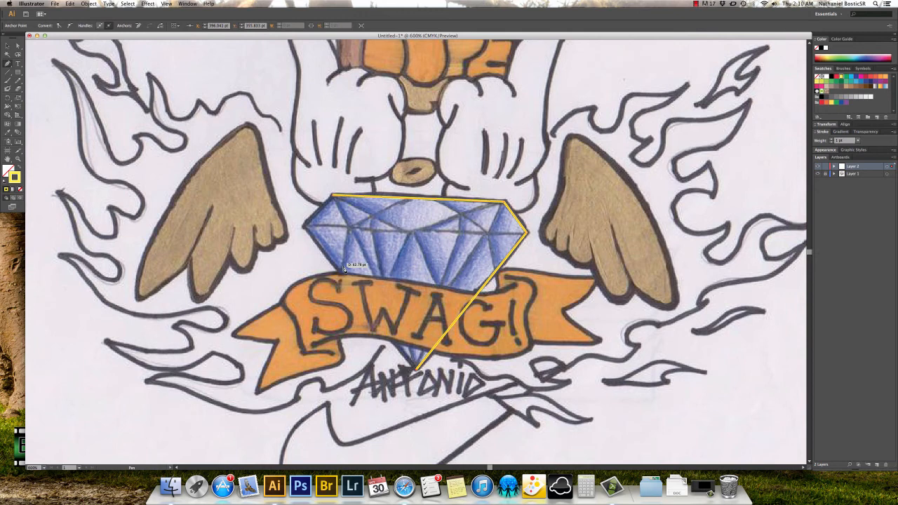
pyautogui.click(306, 228)
pyautogui.click(334, 197)
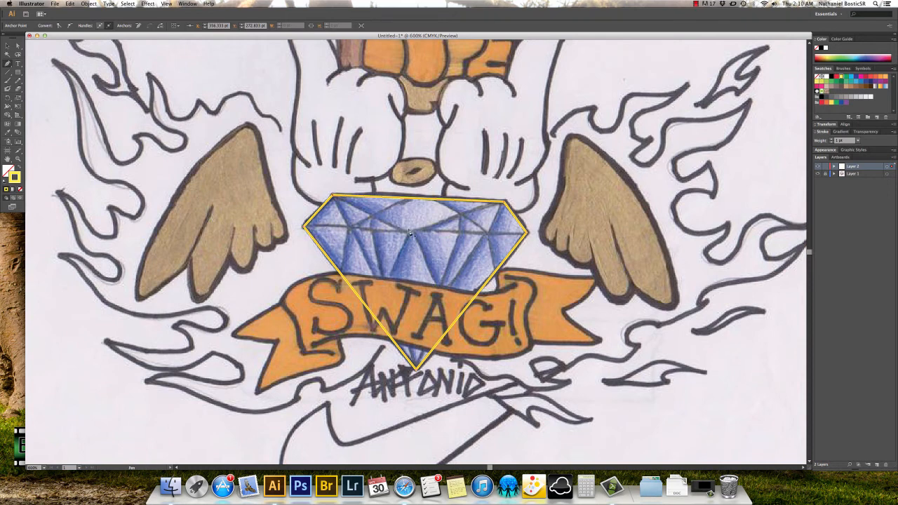
# - Draw Line Segment facets inside the diamond: one across its side corners and two from the upper corners meeting at that line's middle
pyautogui.click(7, 72)
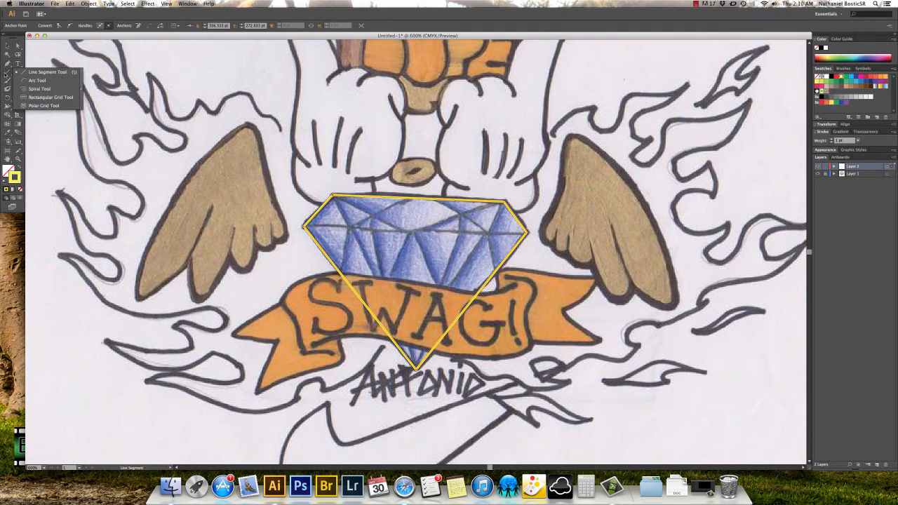
pyautogui.moveTo(7, 72); pyautogui.dragTo(23, 73)
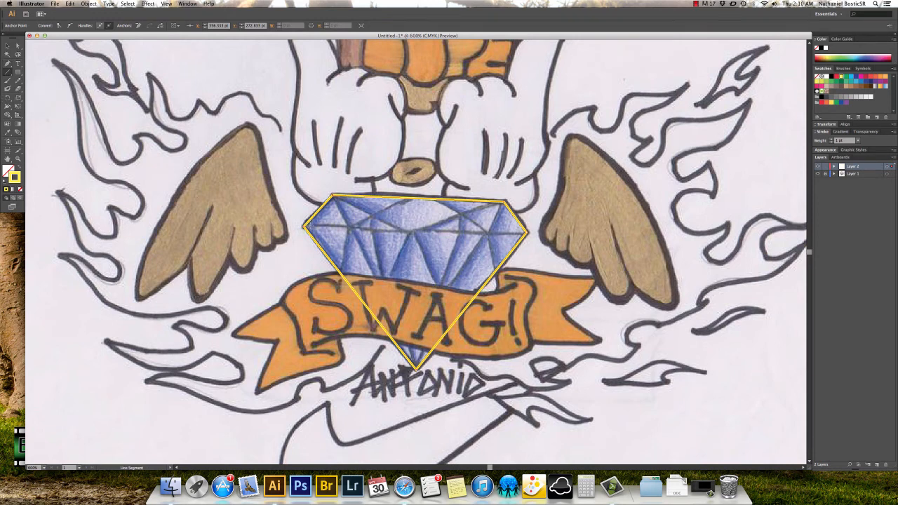
pyautogui.click(304, 226)
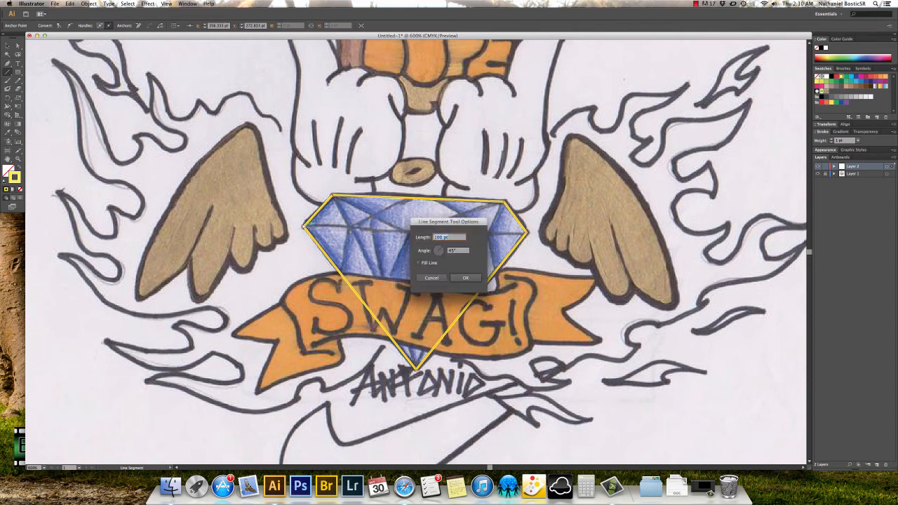
pyautogui.click(431, 278)
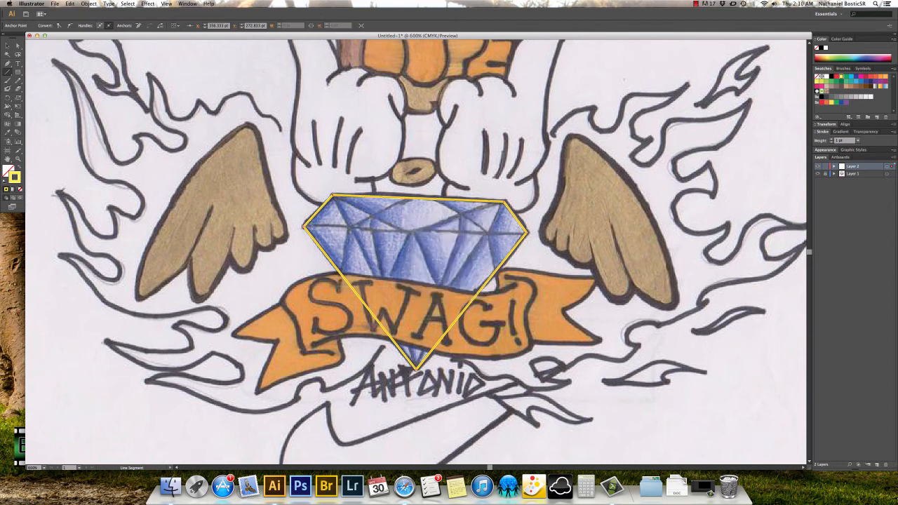
pyautogui.moveTo(304, 226); pyautogui.dragTo(526, 232)
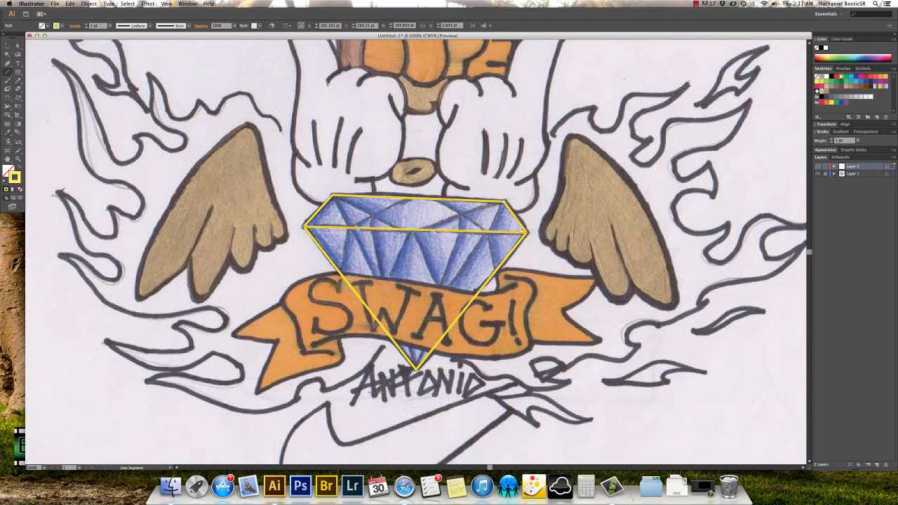
pyautogui.moveTo(505, 201); pyautogui.dragTo(333, 195)
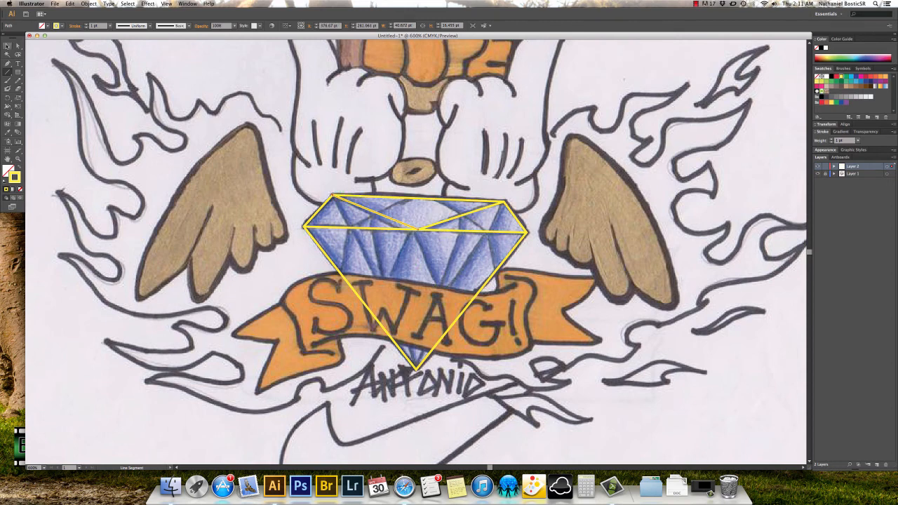
# - Select the diamond's outer outline, fill it with CMYK Blue, and deselect it
pyautogui.click(7, 46)
pyautogui.click(165, 77)
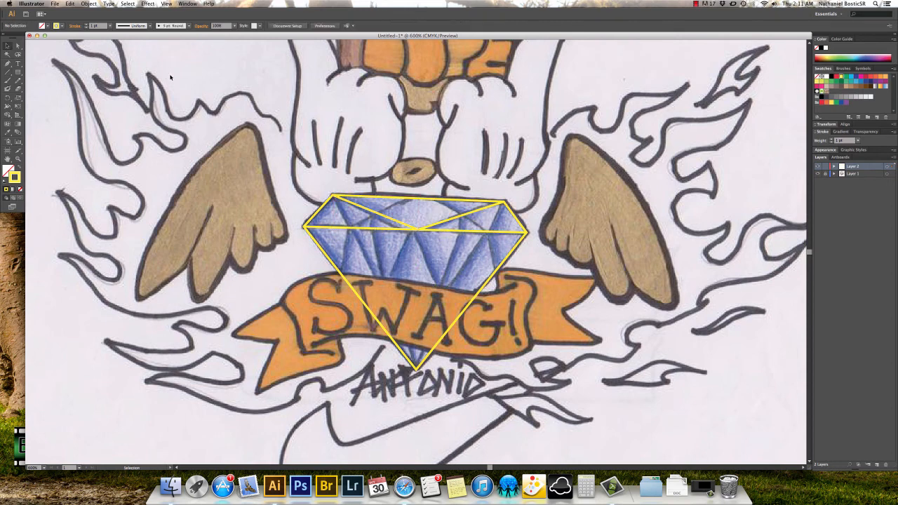
pyautogui.click(383, 200)
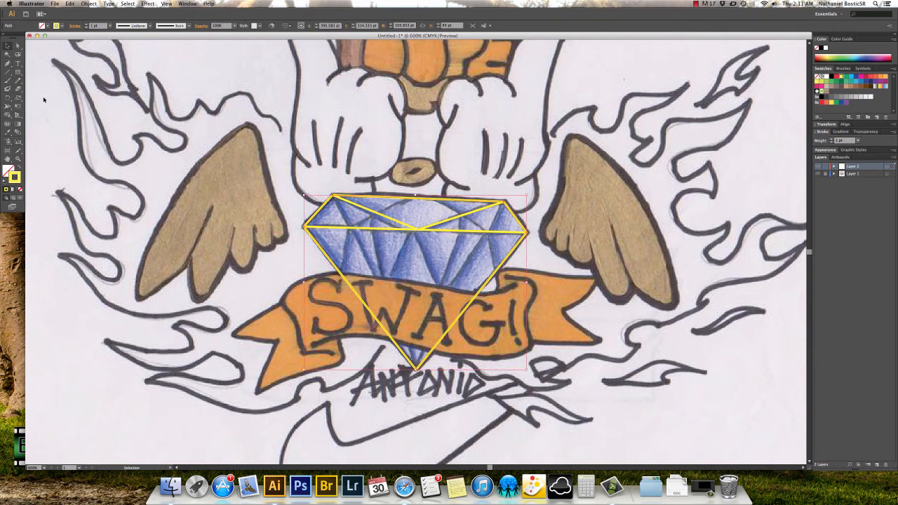
pyautogui.click(44, 26)
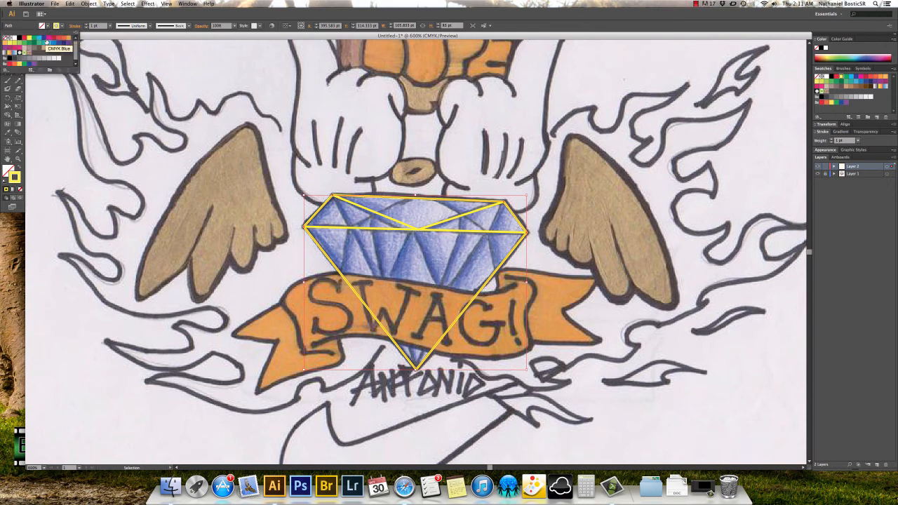
pyautogui.click(44, 40)
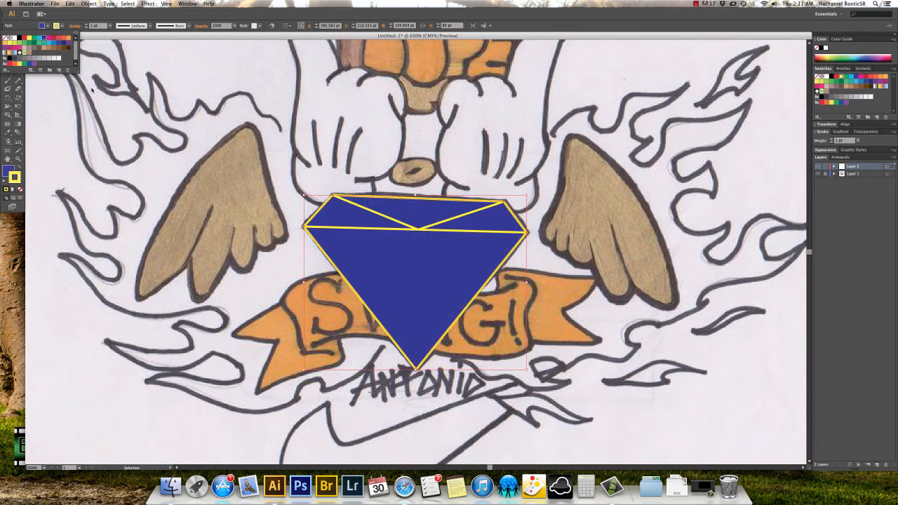
pyautogui.click(206, 178)
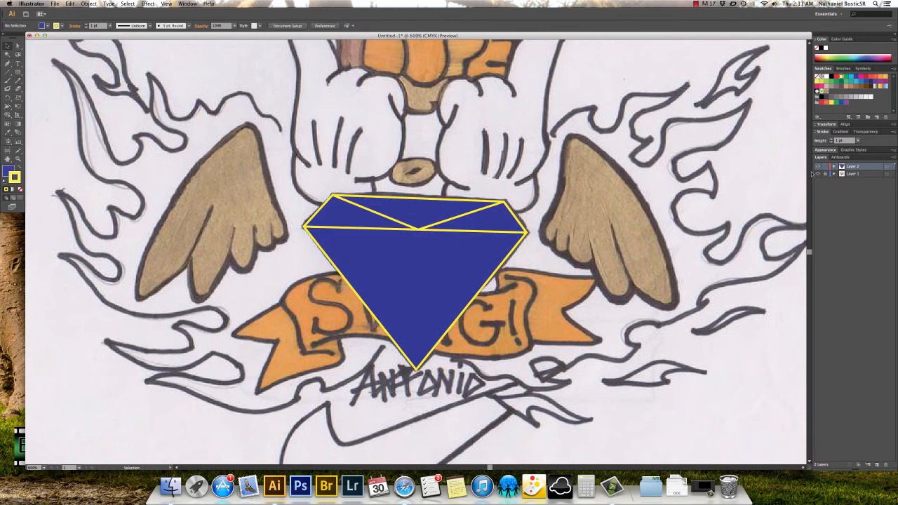
# - Hide the scanned image on Layer 1 to examine the traced diamond on its own, and show the layer again
pyautogui.press('a')
pyautogui.press('v')
pyautogui.press('a')
pyautogui.press('super+minus')
pyautogui.press('super+minus')
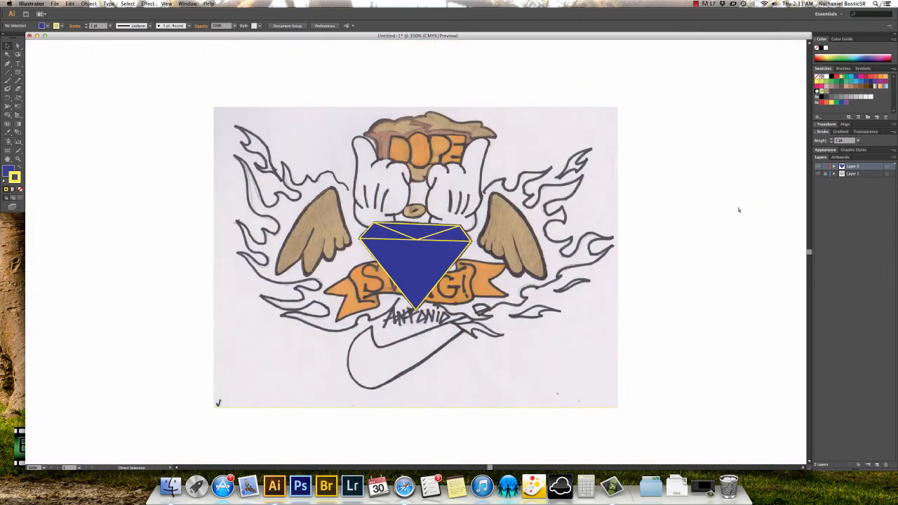
pyautogui.click(818, 174)
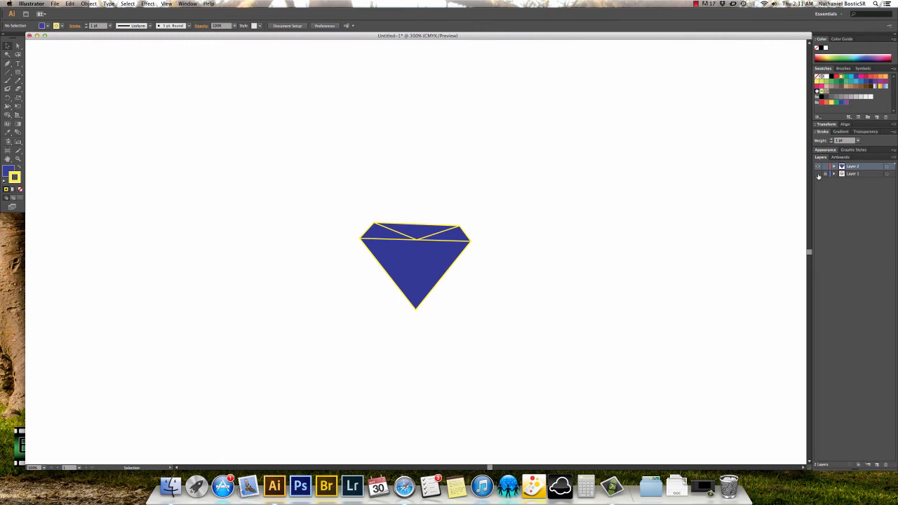
pyautogui.click(818, 174)
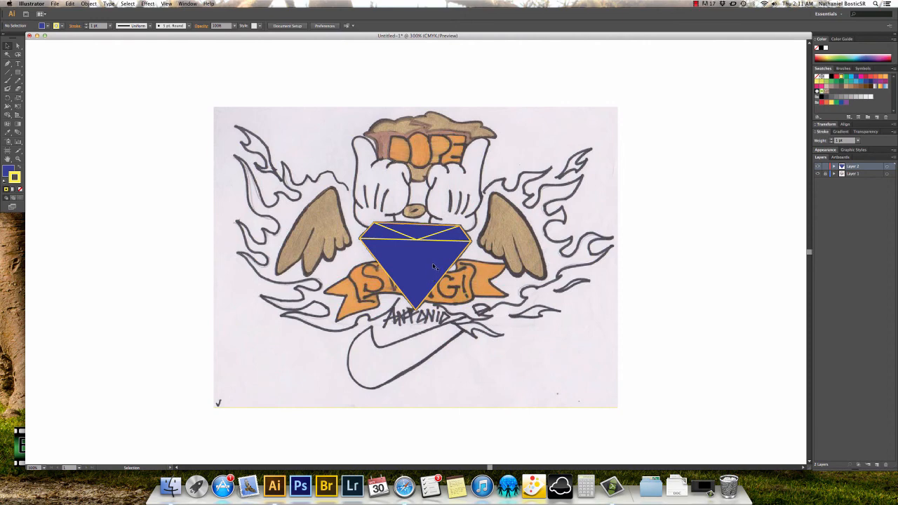
pyautogui.click(826, 174)
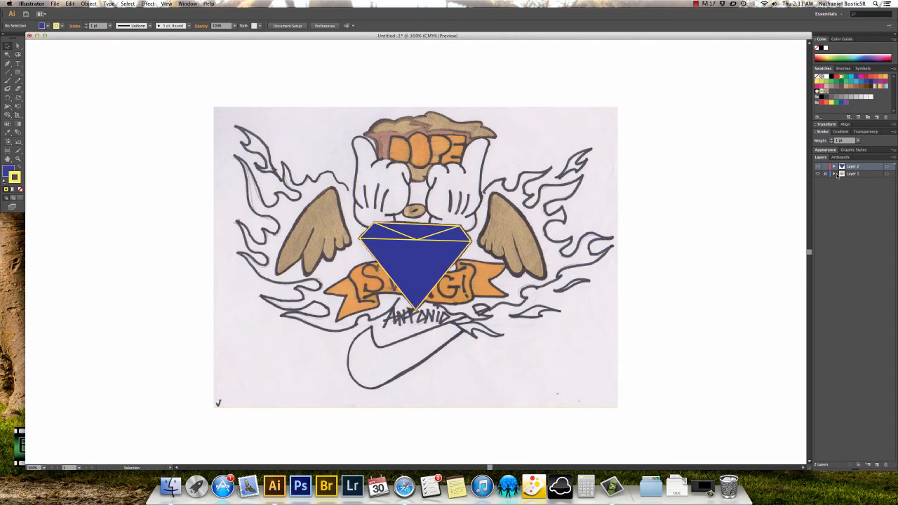